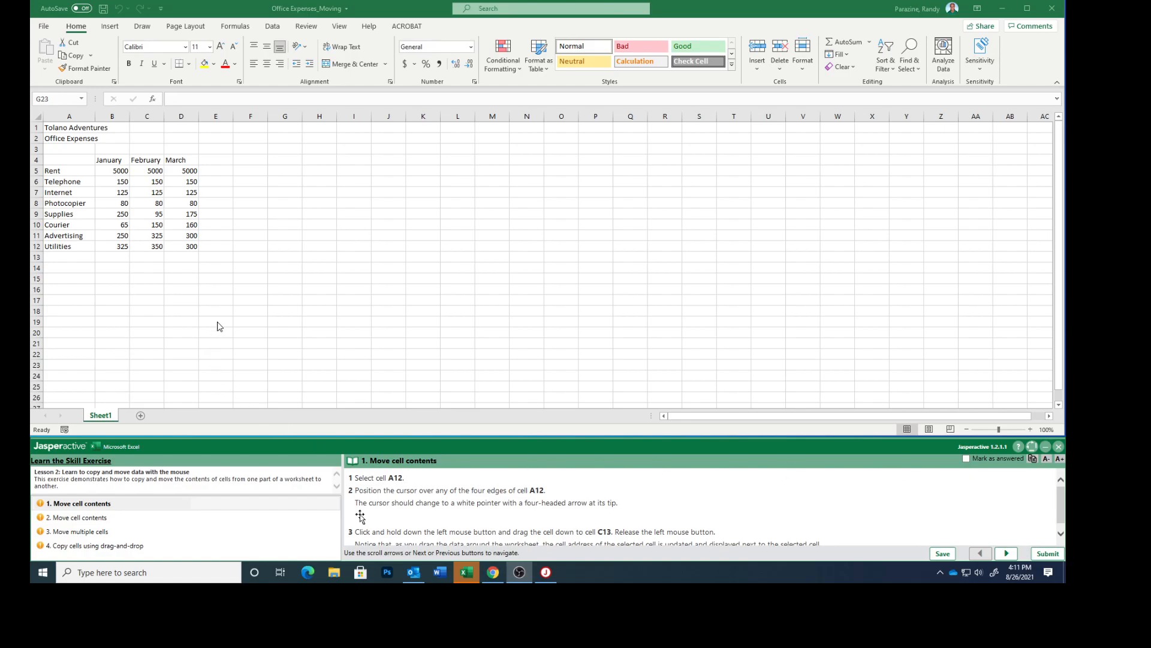
# Move the Utilities label from A12 to C13, then mark the first task as answered and advance to the next one.
pyautogui.click(53, 249)
pyautogui.click(54, 247)
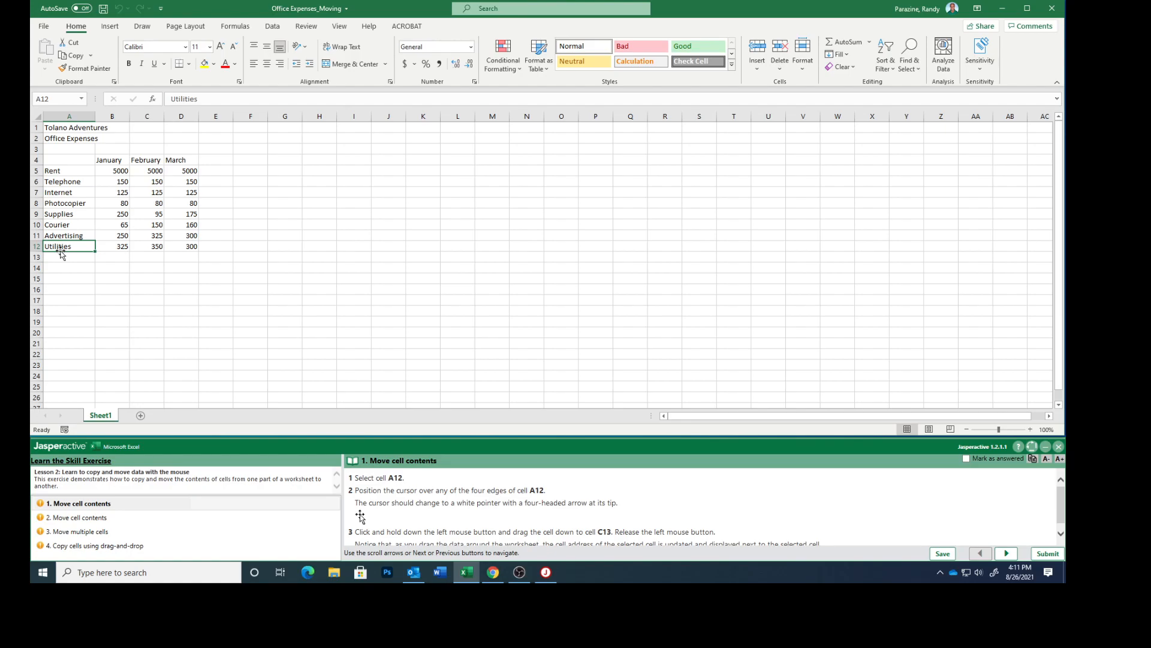
pyautogui.moveTo(60, 252); pyautogui.dragTo(147, 254)
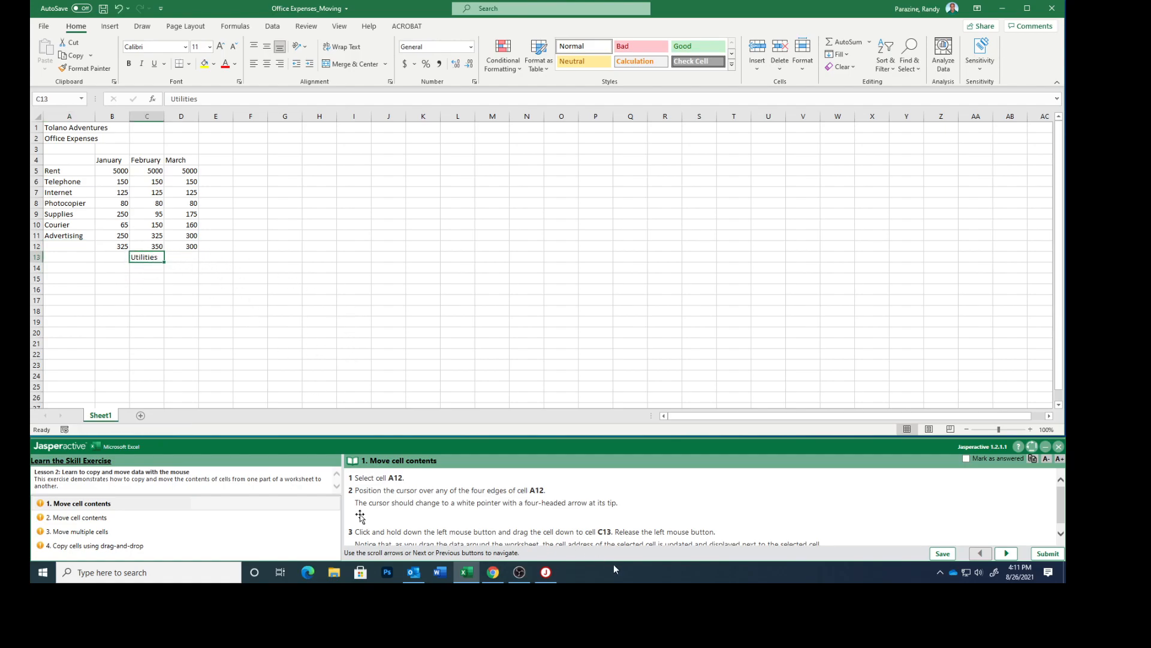
pyautogui.scroll(-1, 673, 522)
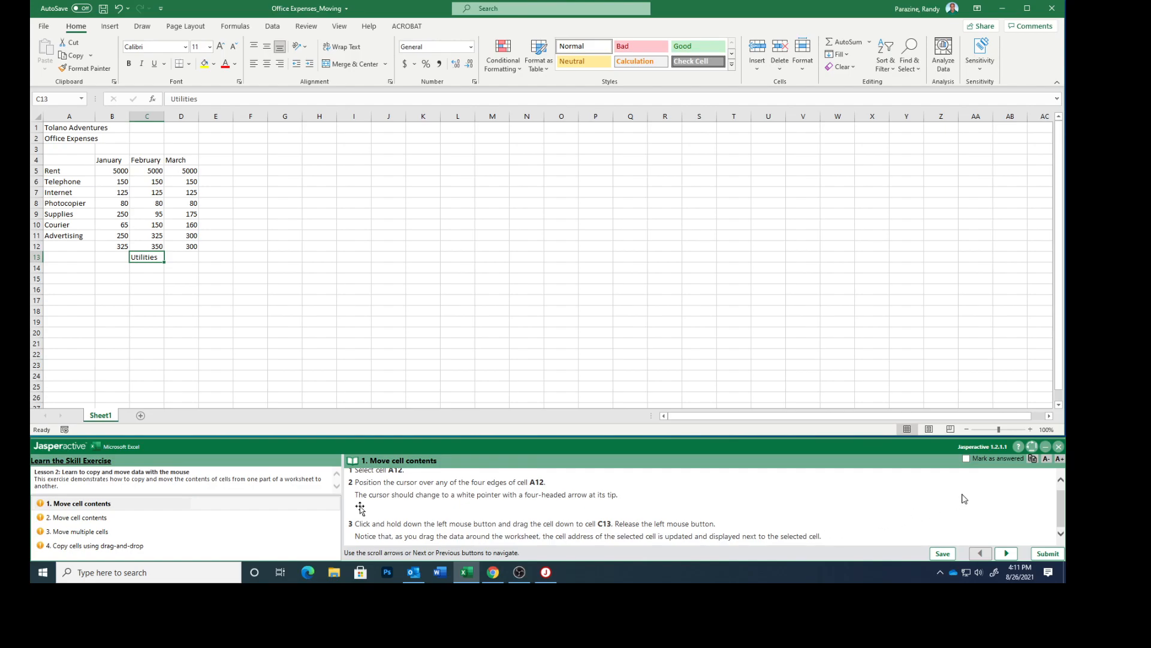
pyautogui.click(966, 459)
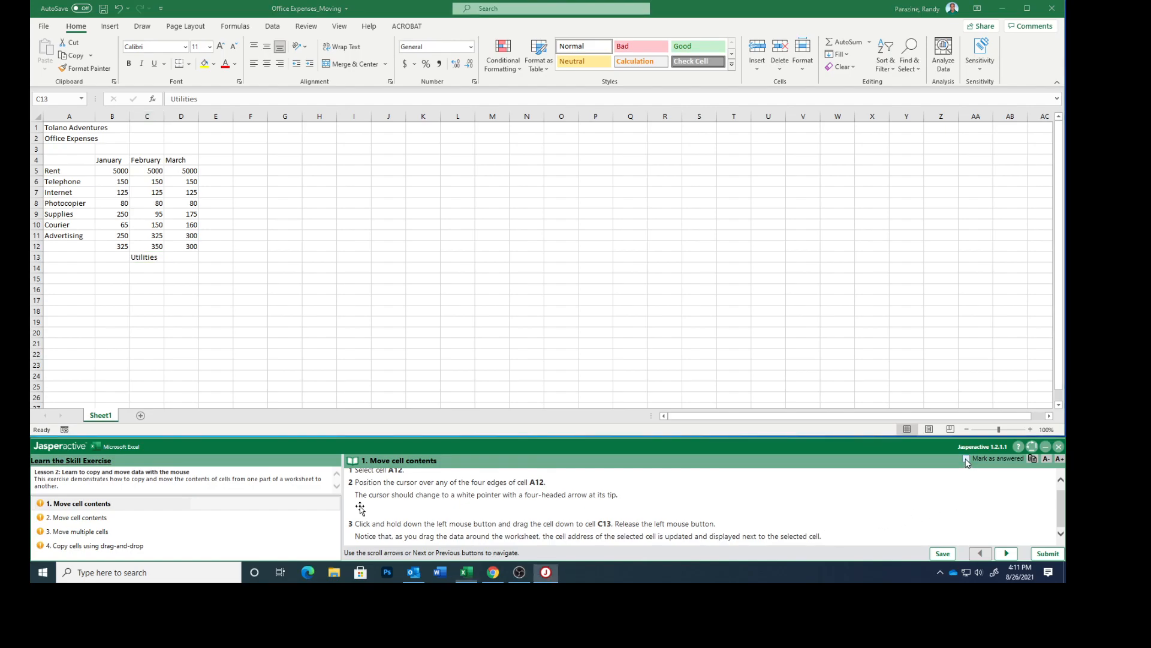
pyautogui.click(1007, 553)
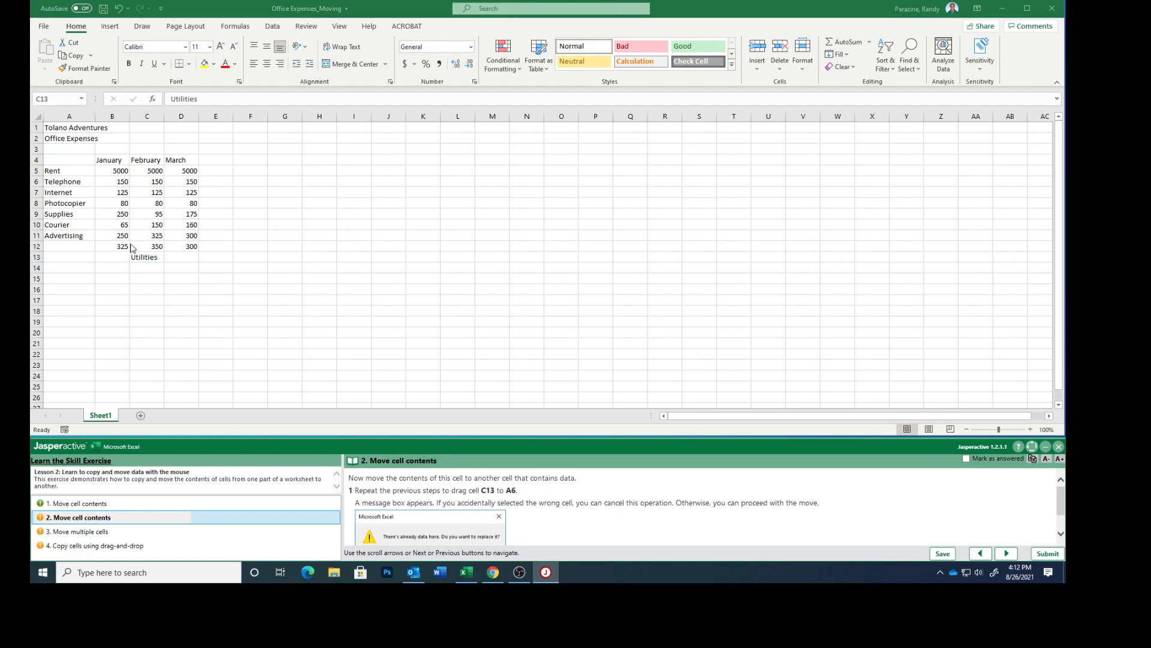
# Move the contents of C13 to A6, replacing the existing data, and mark the second task as answered before advancing.
pyautogui.click(145, 262)
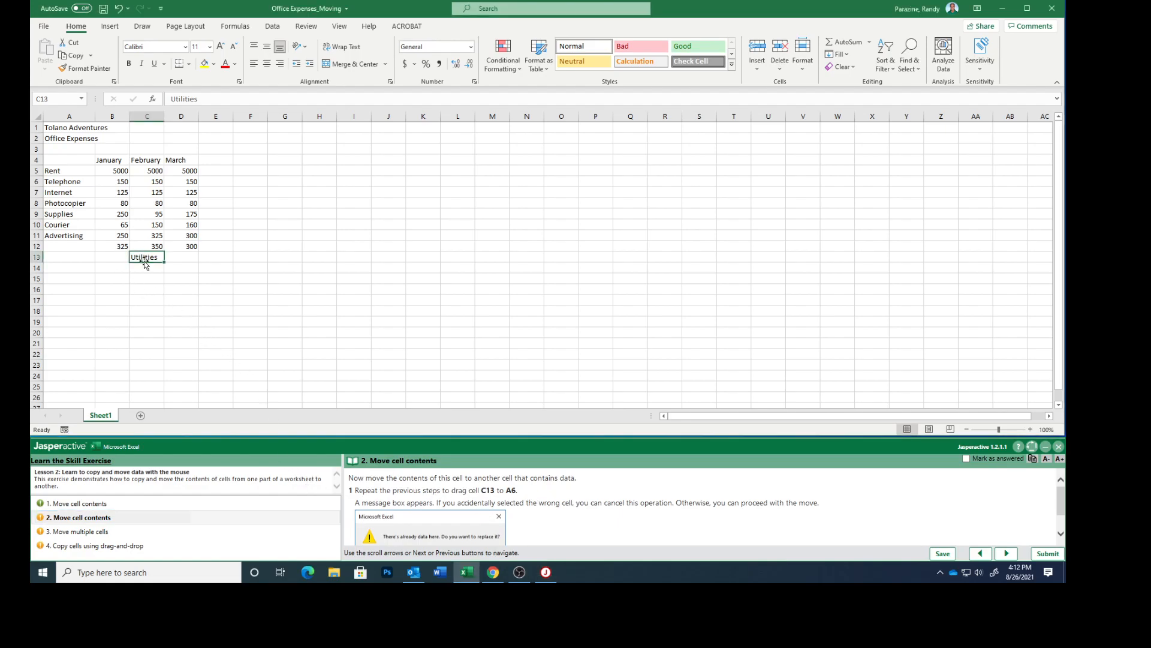
pyautogui.moveTo(144, 262); pyautogui.dragTo(65, 185)
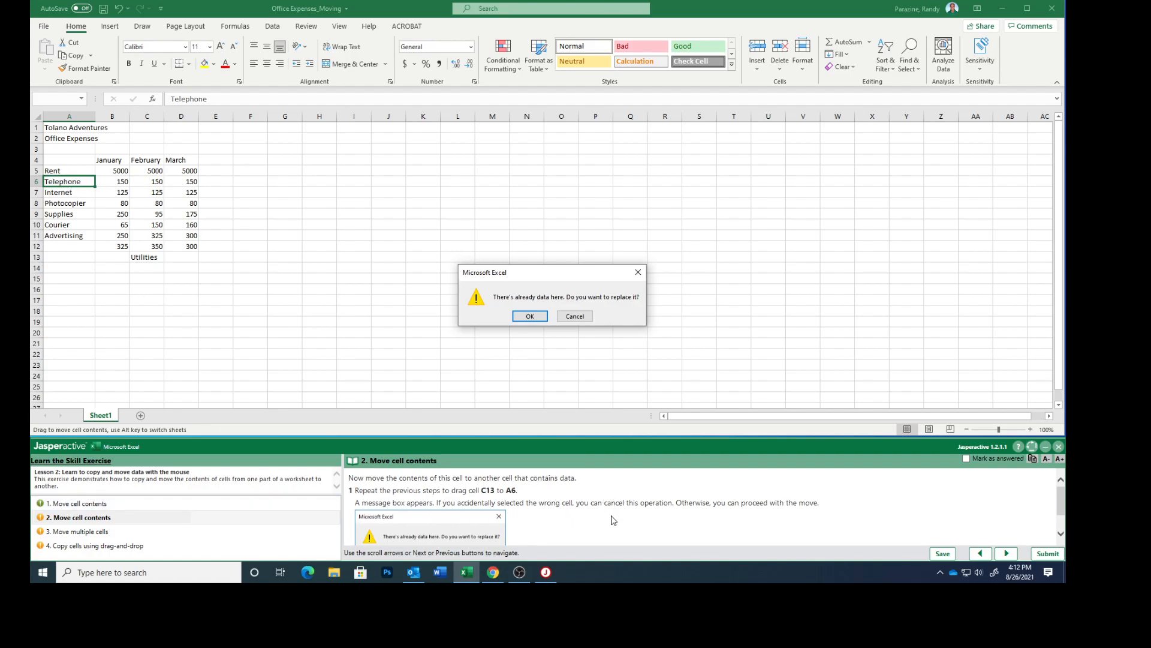
pyautogui.scroll(-3, 613, 519)
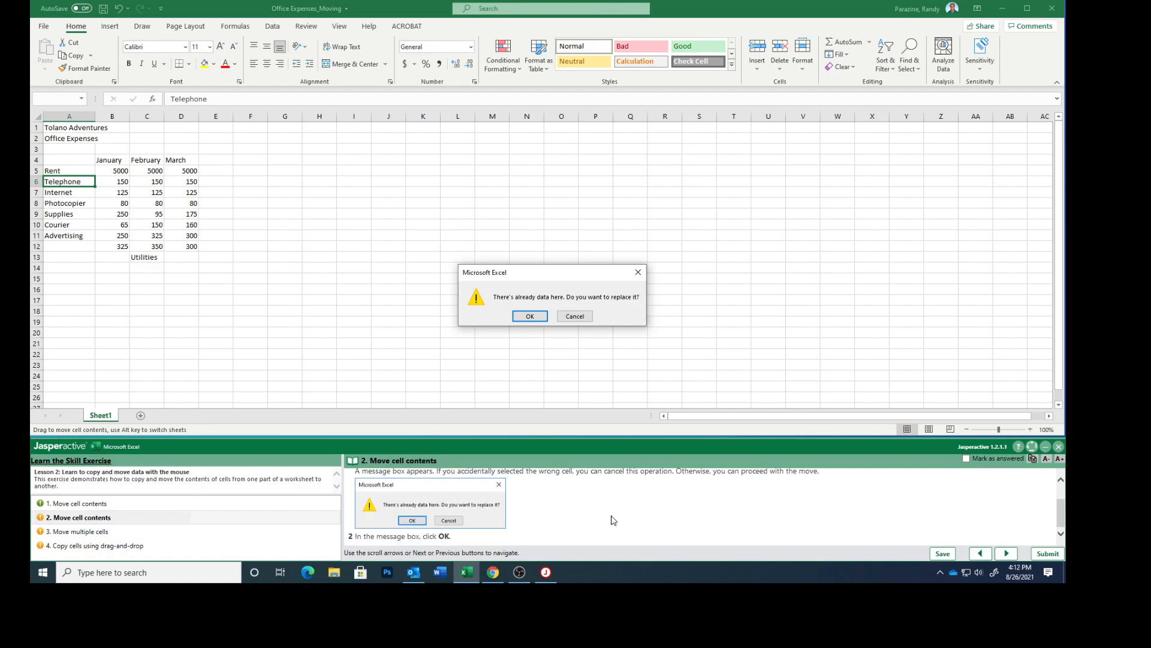
pyautogui.click(517, 320)
pyautogui.click(966, 459)
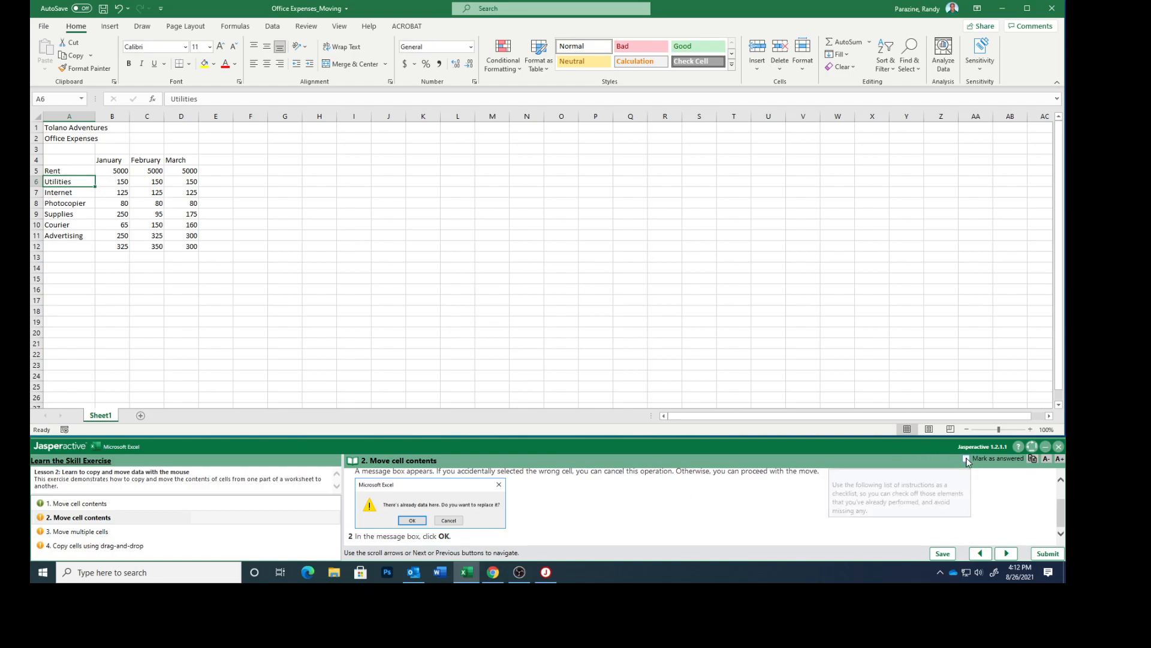
pyautogui.click(1007, 553)
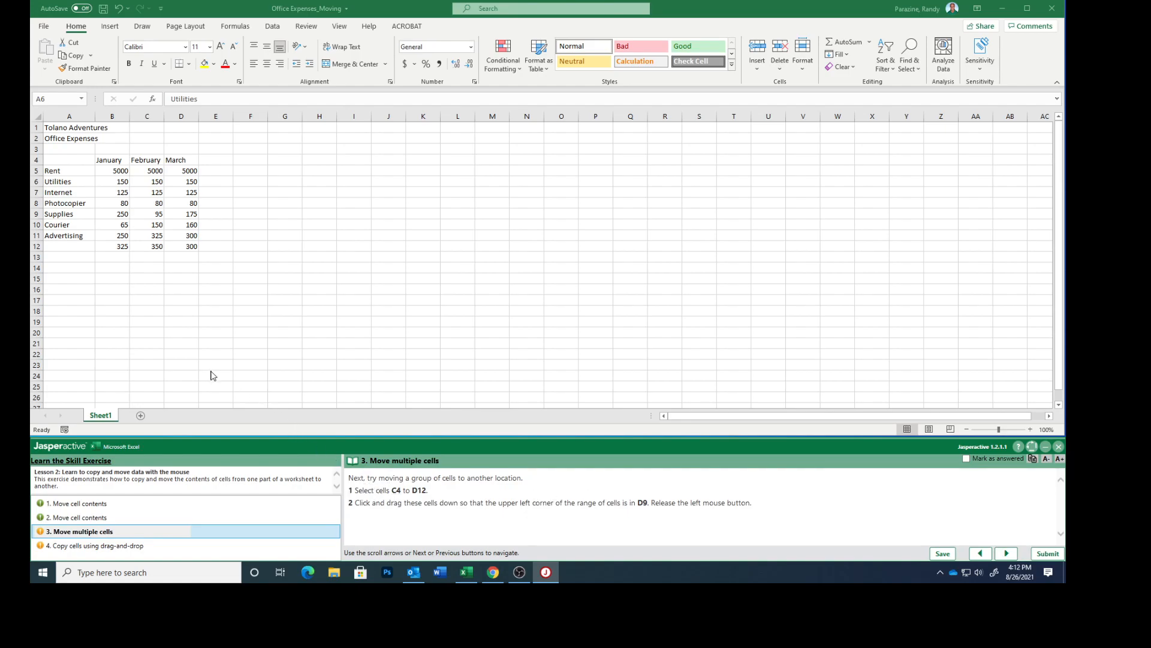
# Move the range C4:D12 so its upper-left cell is D9, and mark the third task as answered before advancing.
pyautogui.click(146, 160)
pyautogui.moveTo(146, 160); pyautogui.dragTo(189, 245)
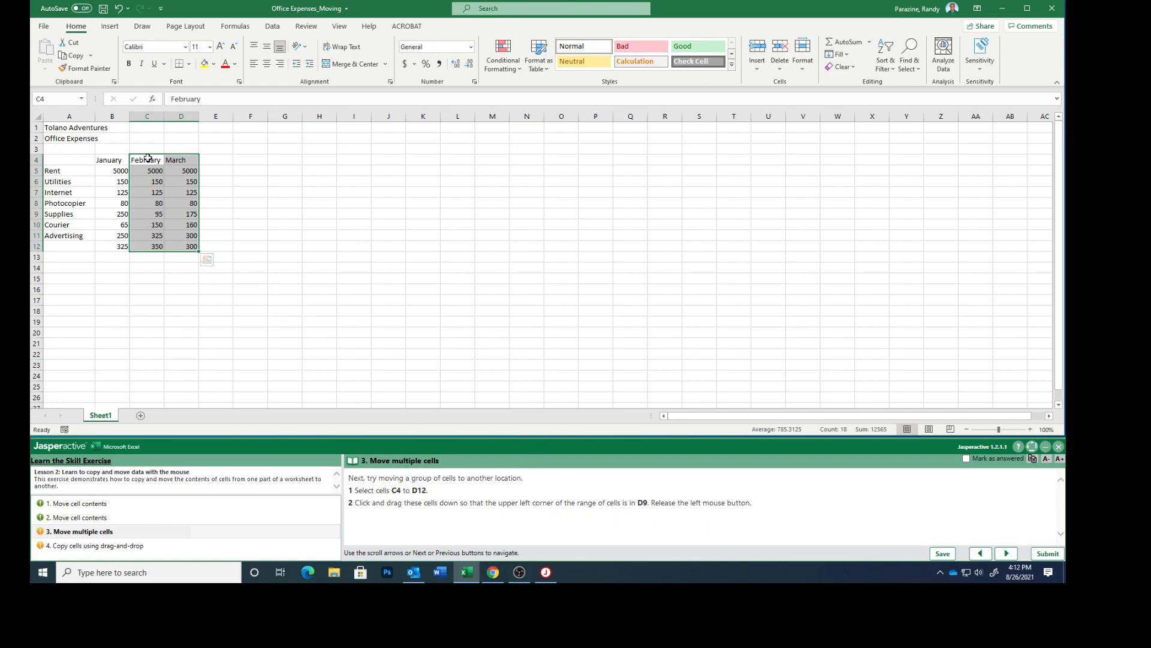
pyautogui.moveTo(146, 157); pyautogui.dragTo(186, 220)
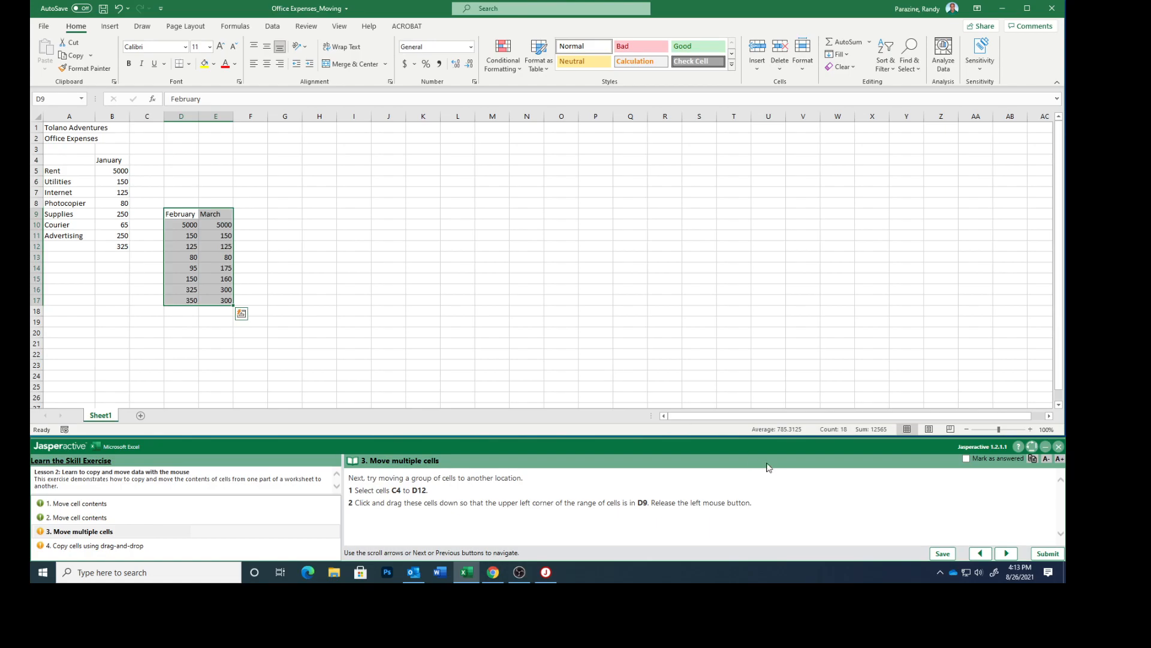
pyautogui.click(966, 459)
pyautogui.click(1006, 553)
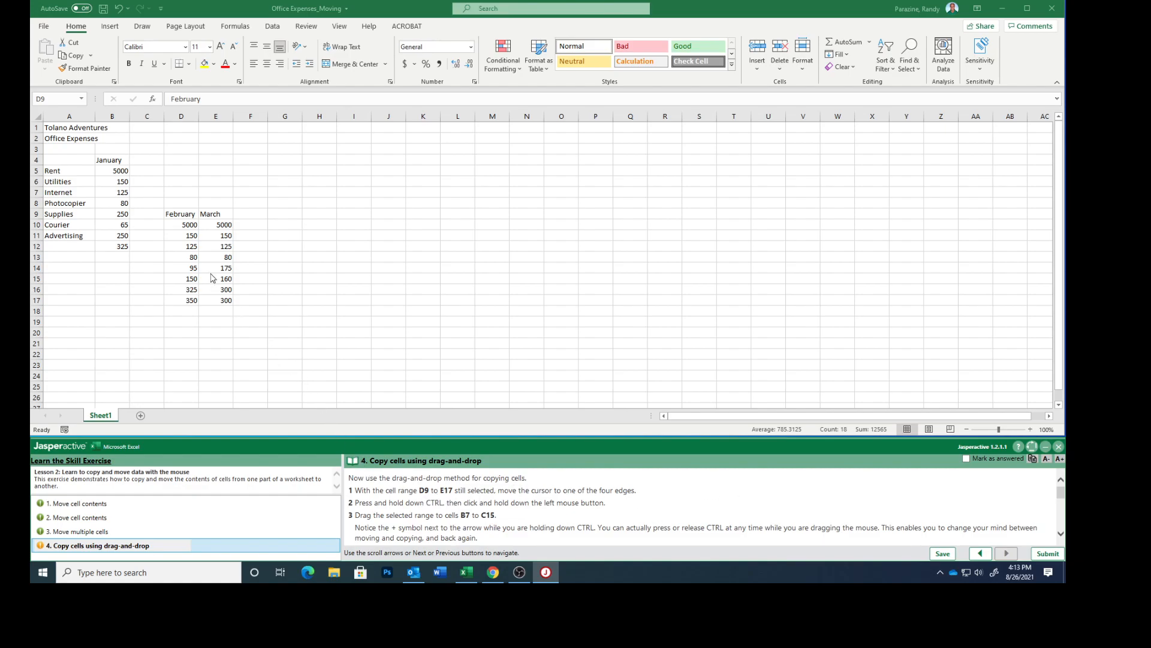
# Copy the selected range D9:E17 onto cells B7:C15, leaving the original in place.
pyautogui.click(184, 214)
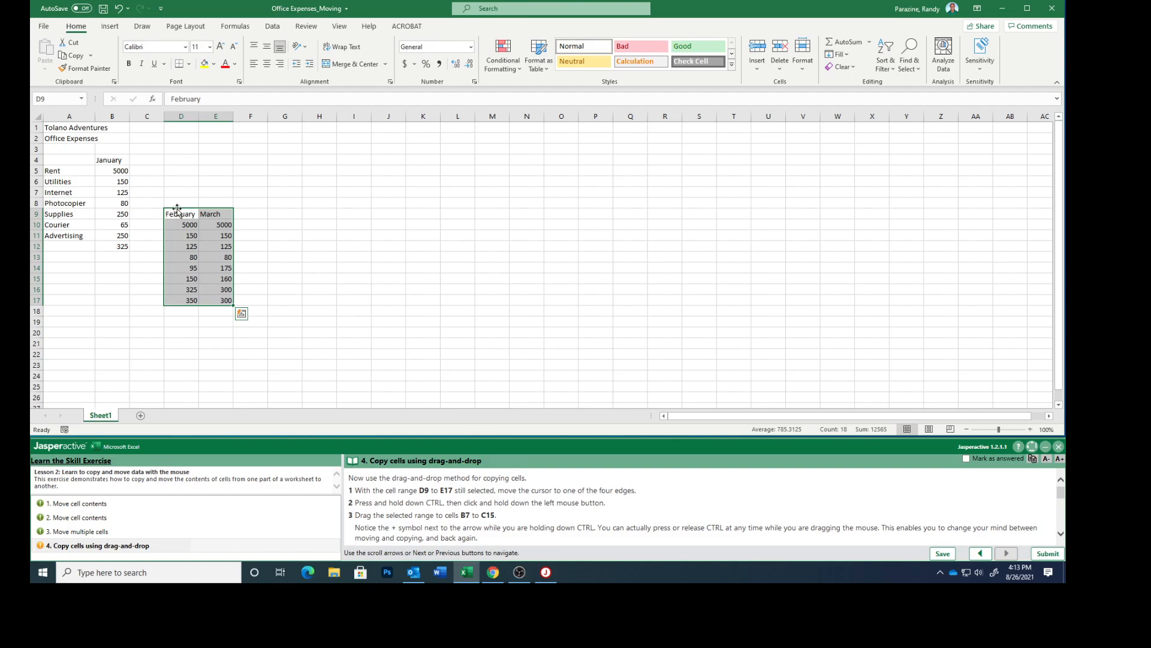
pyautogui.moveTo(177, 209); pyautogui.dragTo(121, 193)
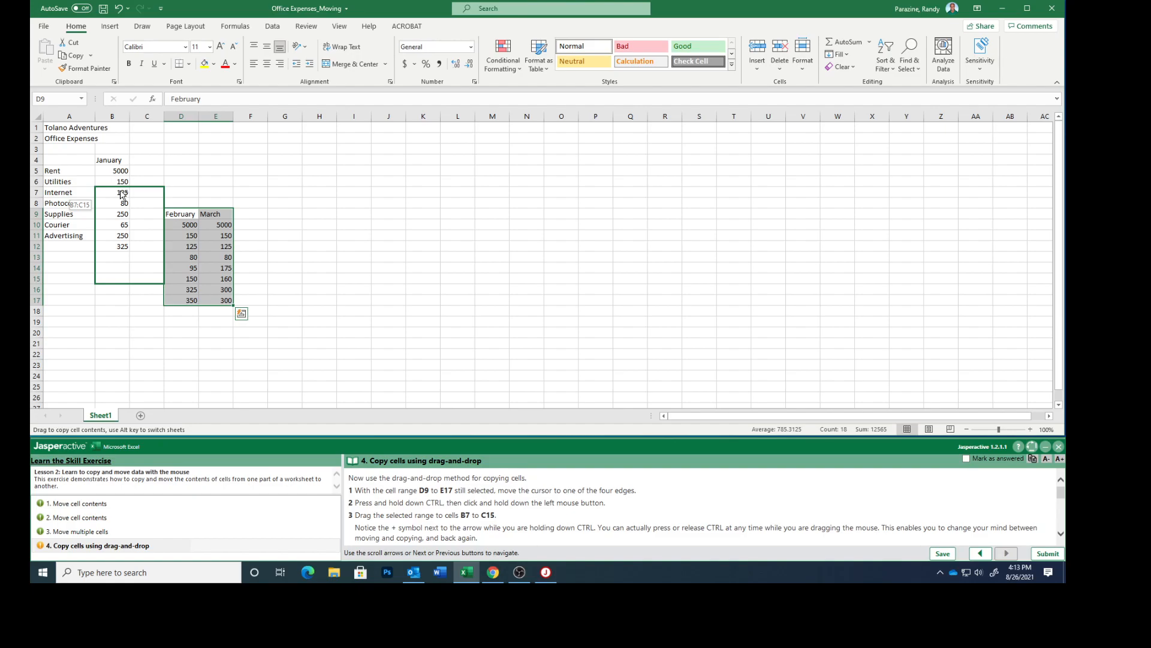
pyautogui.moveTo(122, 194); pyautogui.dragTo(122, 194)
# Read the remaining instructions of the copy task and examine the enlarged reference picture of the expected worksheet.
pyautogui.scroll(-2, 536, 526)
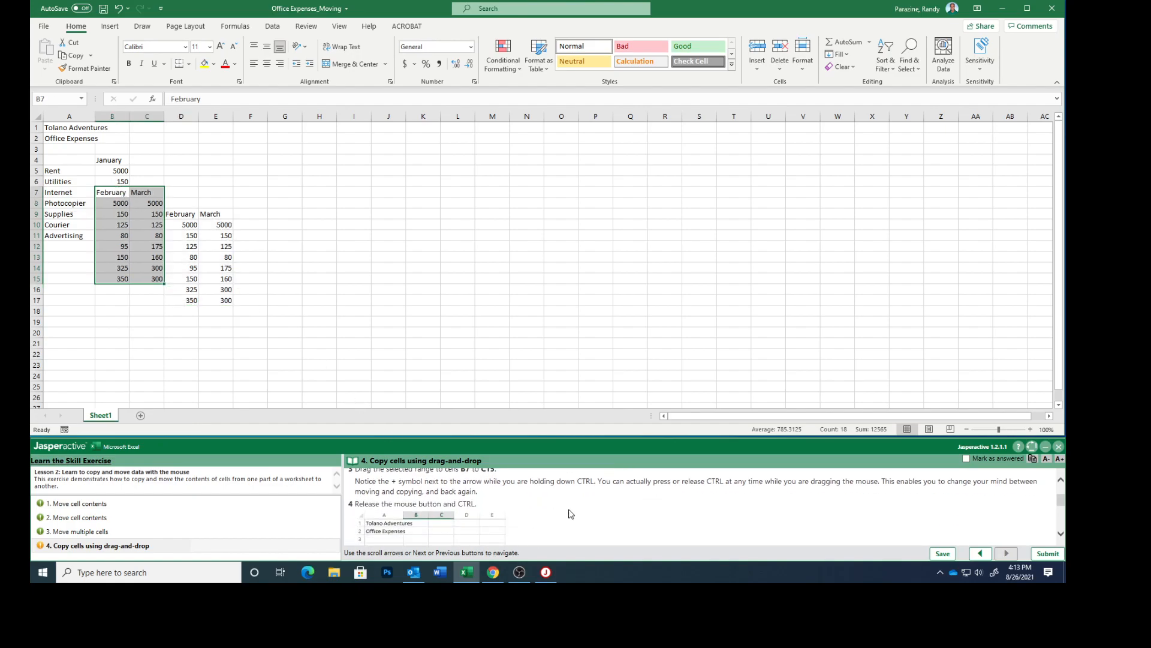
pyautogui.scroll(-2, 570, 514)
pyautogui.scroll(-1, 571, 514)
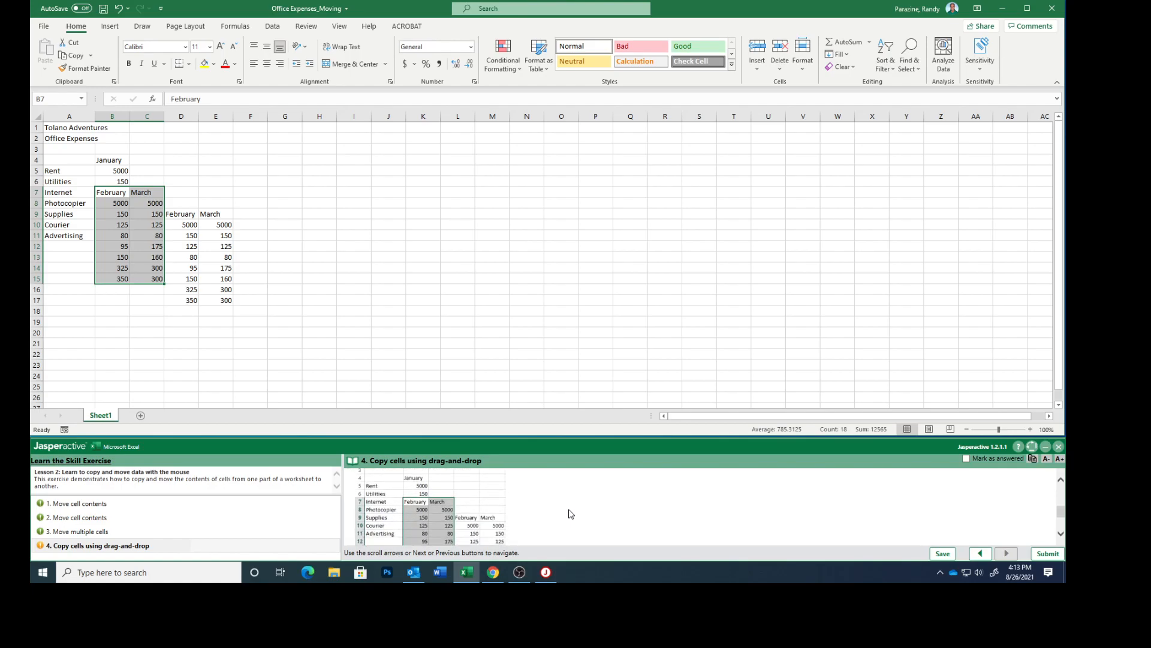
pyautogui.scroll(-2, 539, 514)
pyautogui.click(443, 505)
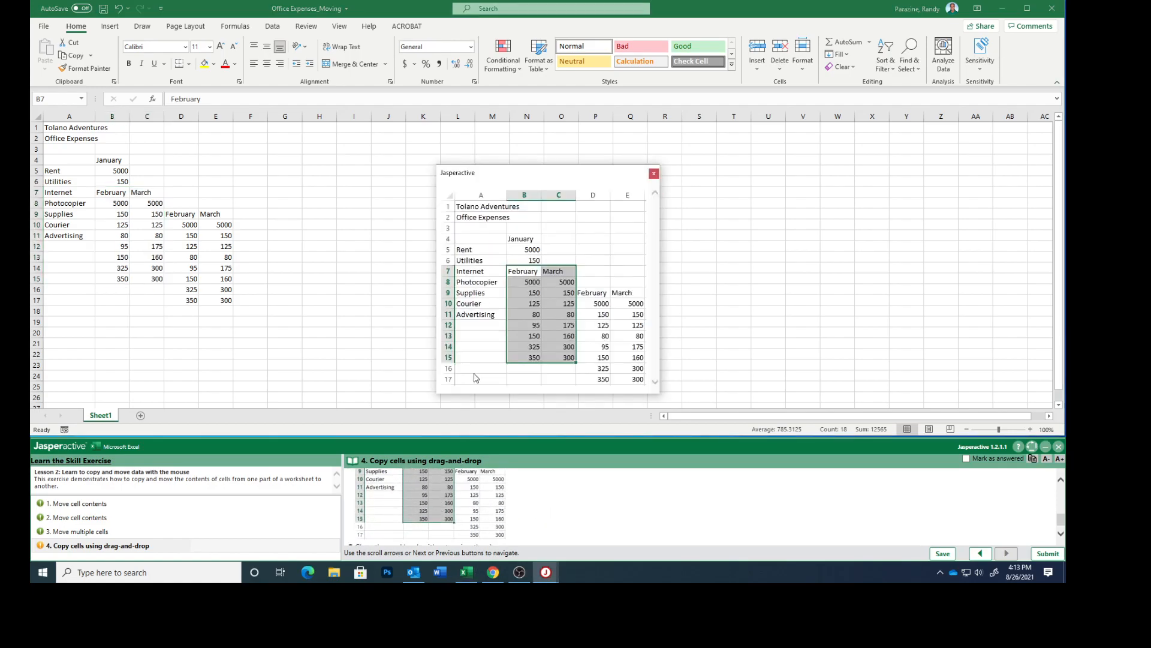
pyautogui.click(654, 174)
pyautogui.scroll(-1, 571, 477)
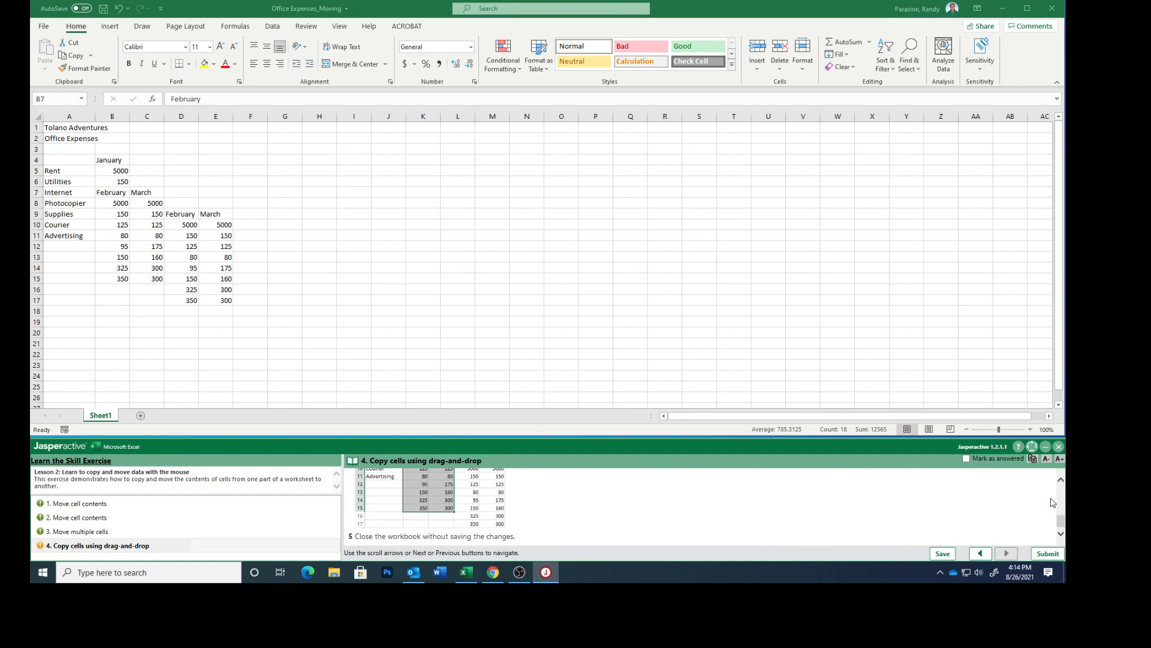
# Mark the copy task as answered and close the Office Expenses workbook without saving.
pyautogui.click(966, 458)
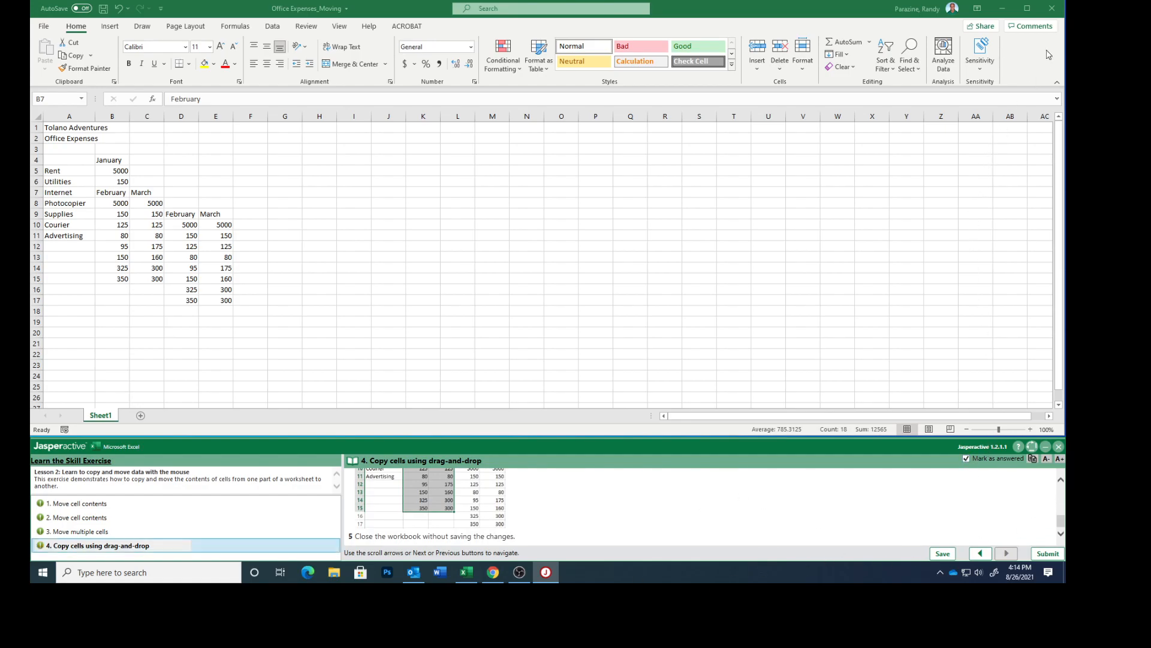
pyautogui.click(1052, 9)
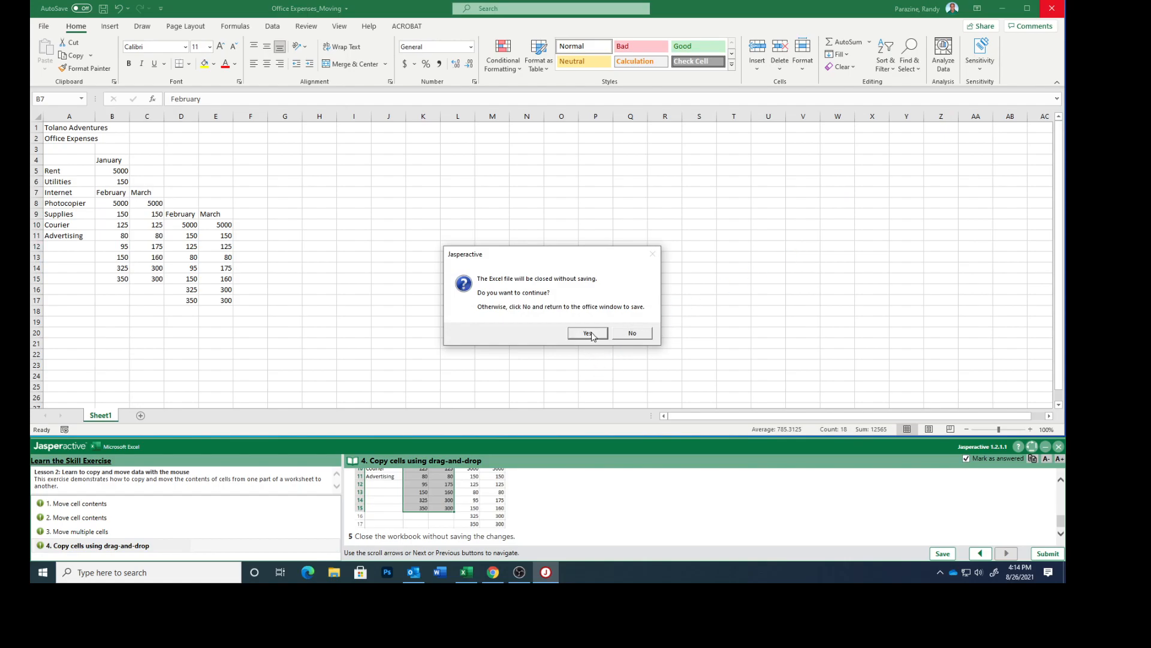
pyautogui.click(589, 333)
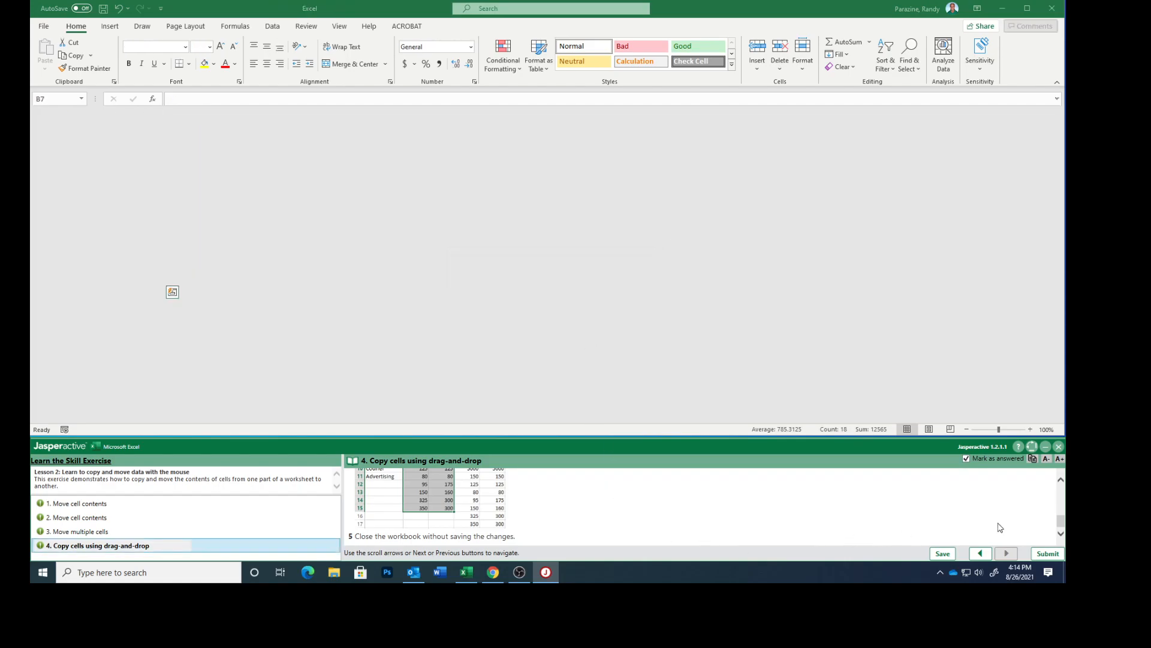
# Submit the completed exercise for scoring and return to Jasperactive from the performance results.
pyautogui.click(1049, 553)
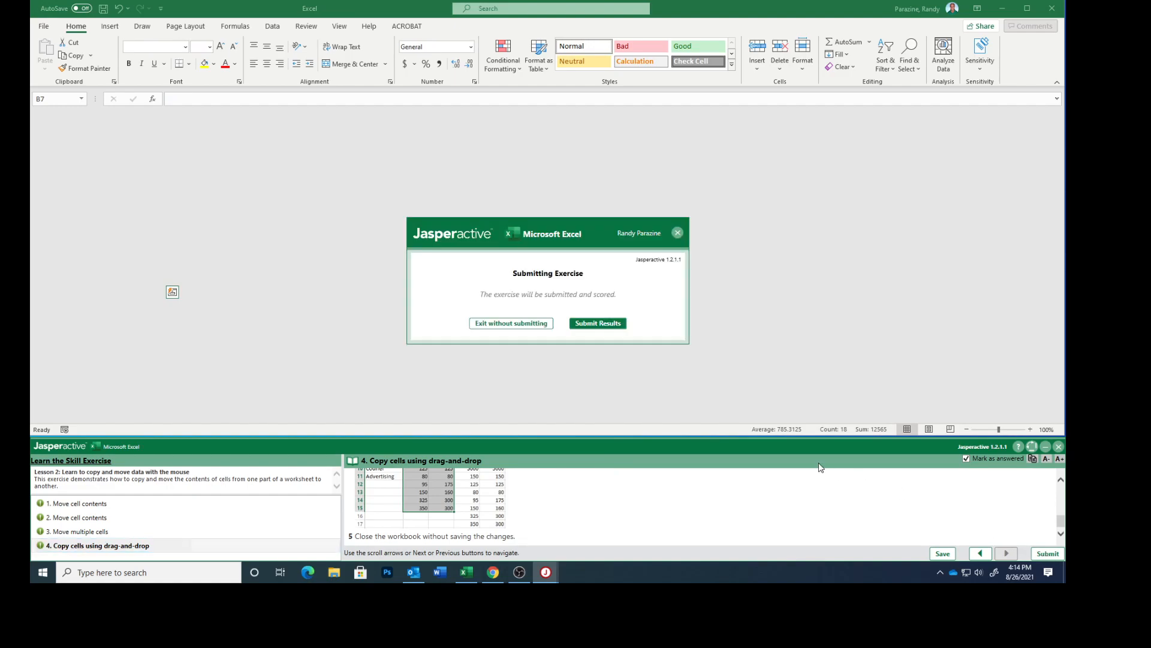
pyautogui.click(589, 324)
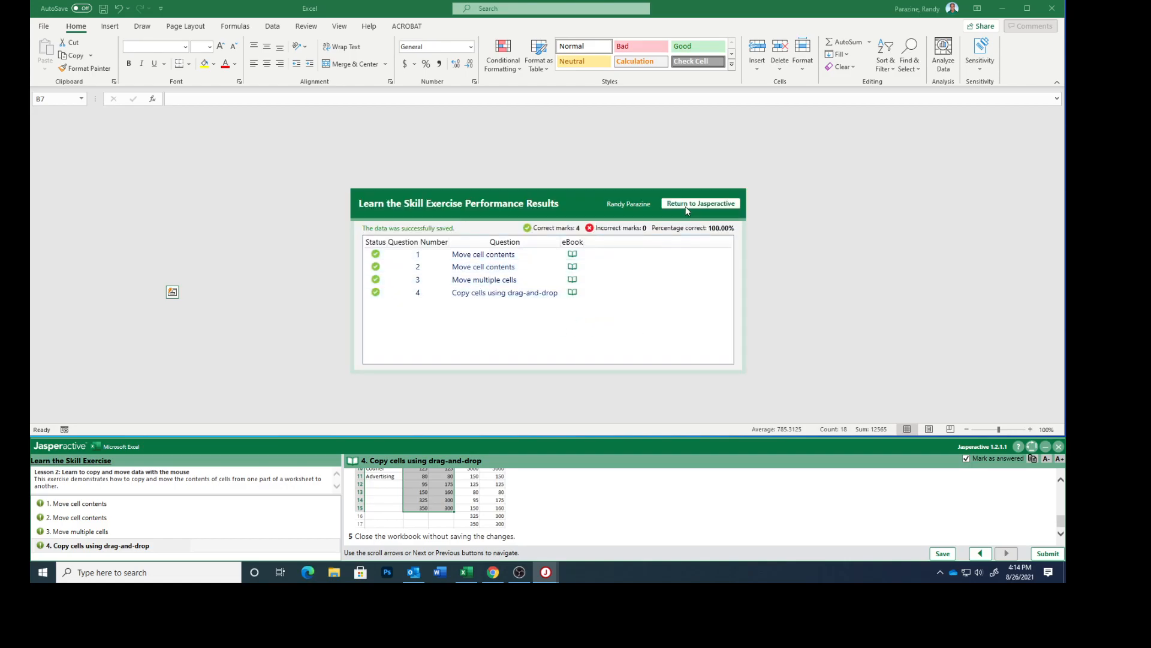
pyautogui.click(687, 202)
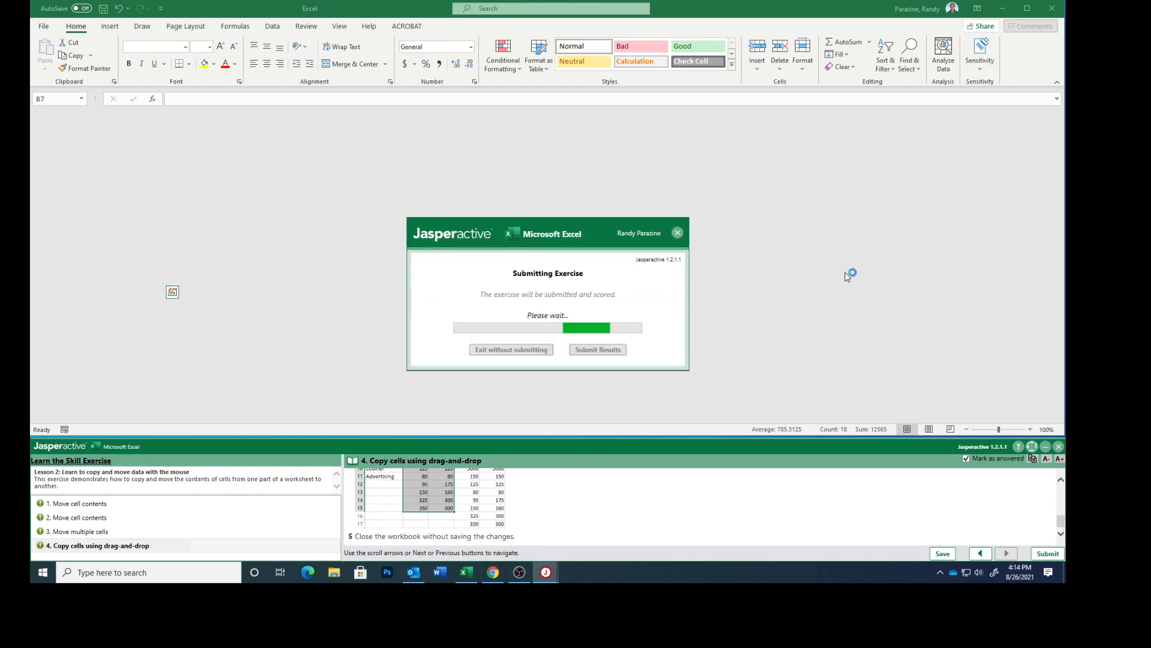